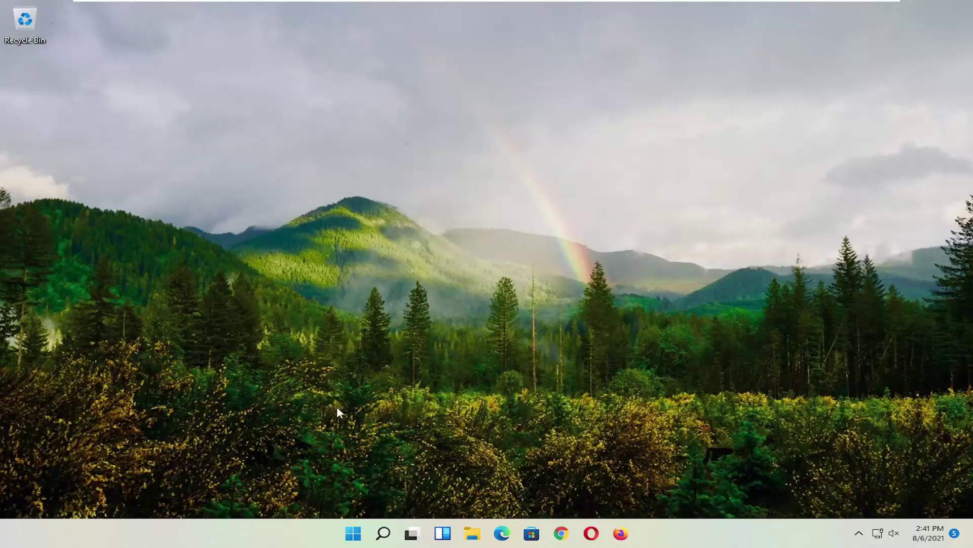
- Dismiss the Win+X quick-link menu from the Start button without choosing an item
right_click(356, 533)
- Launch Command Prompt as administrator from a 'cmd' search and enter sfc /scannow
left_click(383, 532)
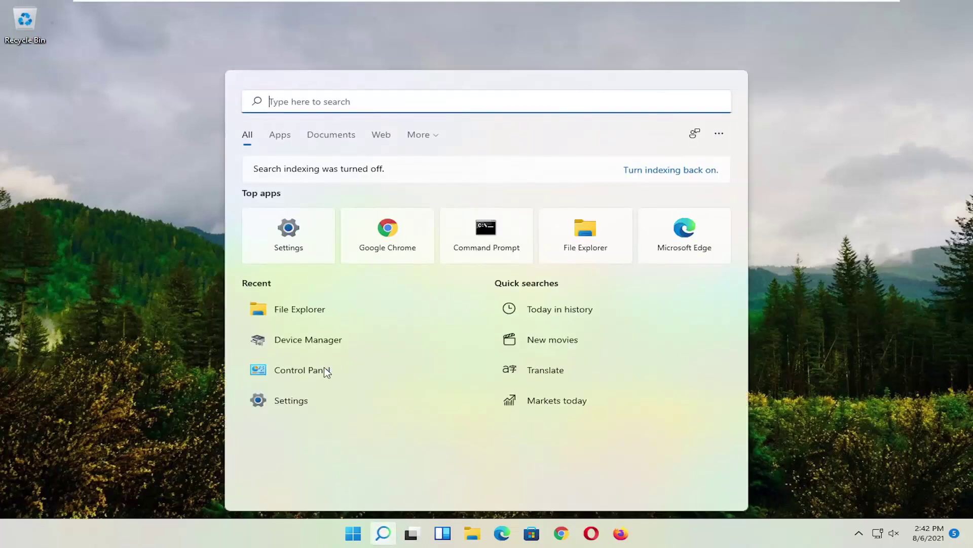
type("cmd")
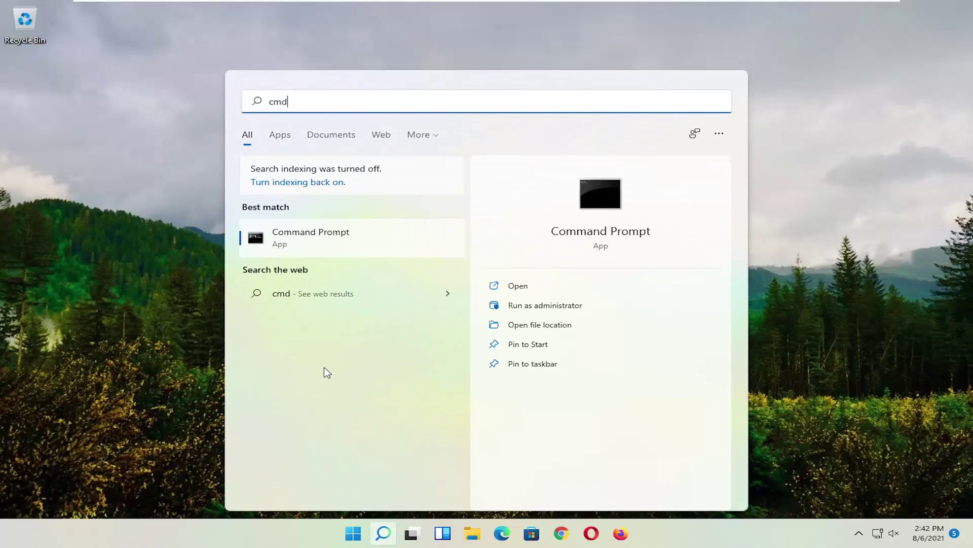
right_click(298, 243)
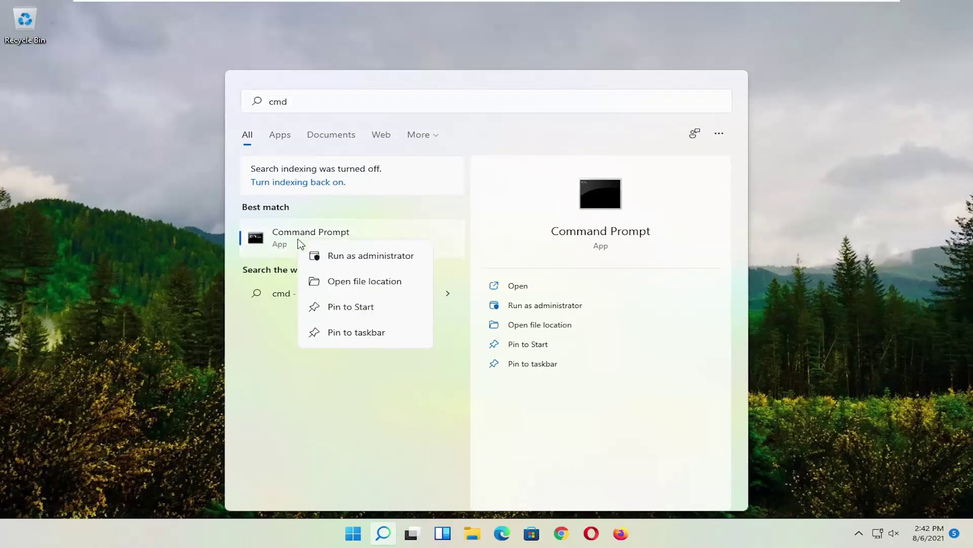
left_click(354, 259)
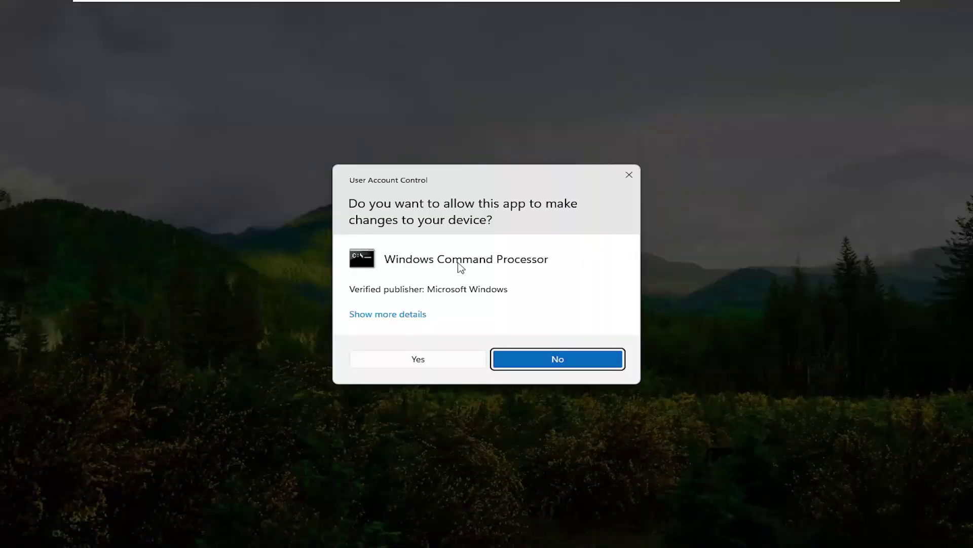
left_click(420, 358)
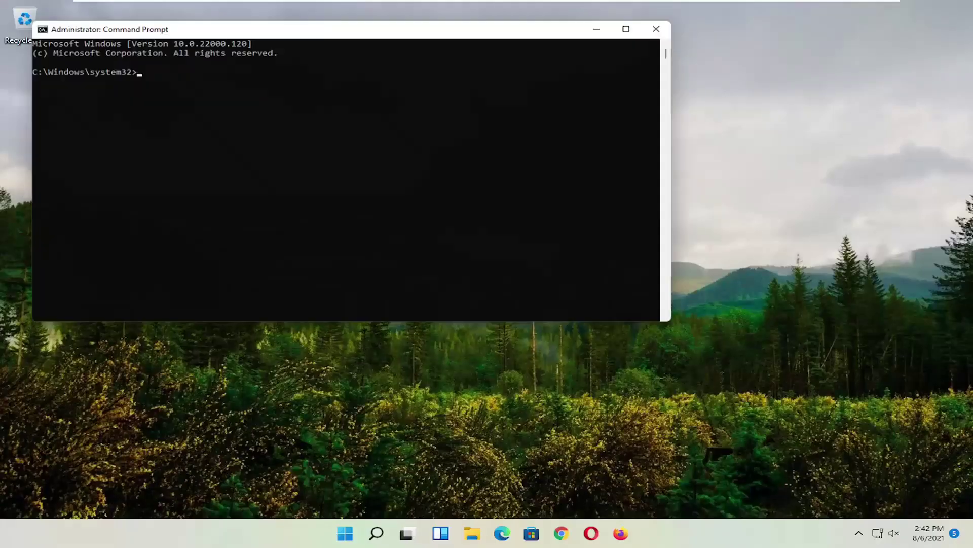
left_click_drag(419, 29, 509, 63)
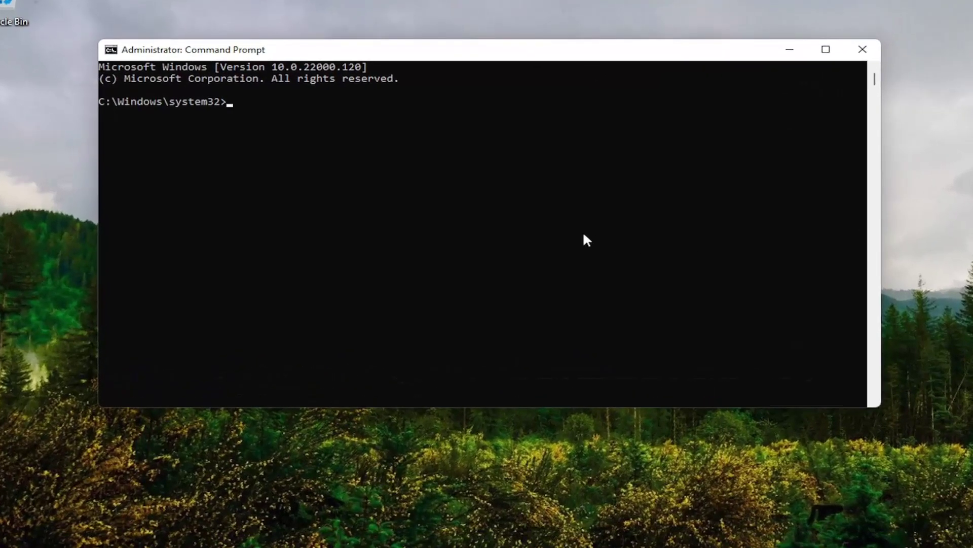
type("sfc /scannow")
- Run sfc /scannow until verification hits 100% with no integrity violations found
key("Return")
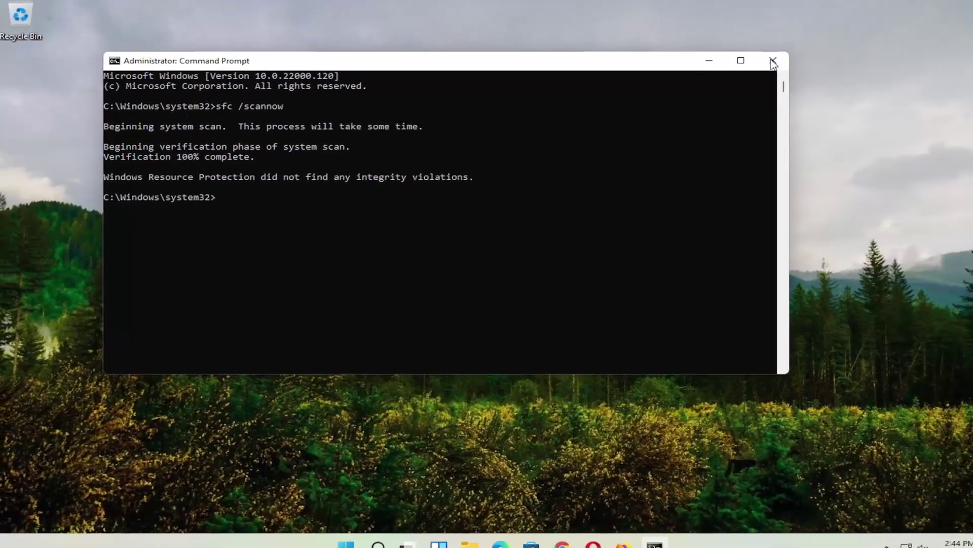
- Close the Command Prompt window and bring up the Start button's quick-link menu
left_click(863, 49)
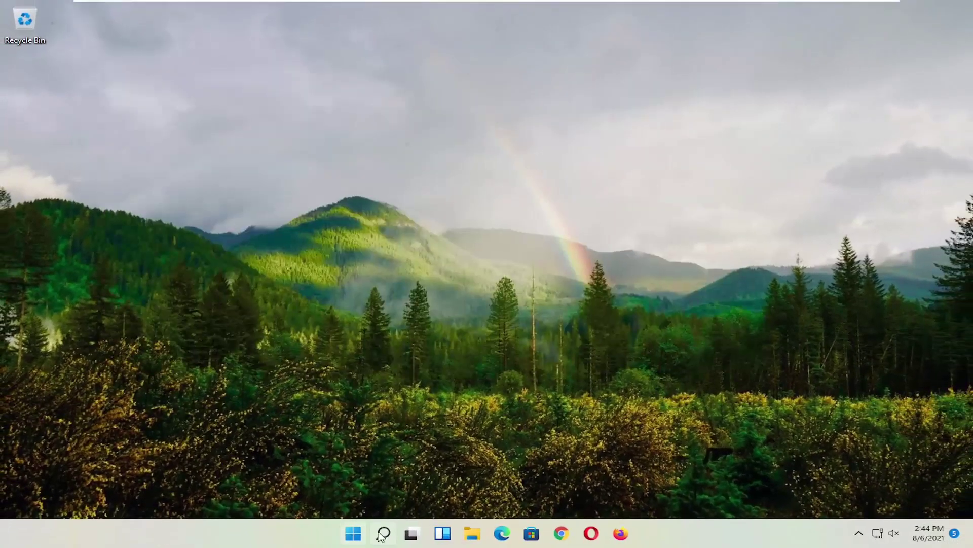
right_click(347, 532)
mouse_move(389, 480)
- Open System Properties by searching 'advanced system settings'
left_click(382, 534)
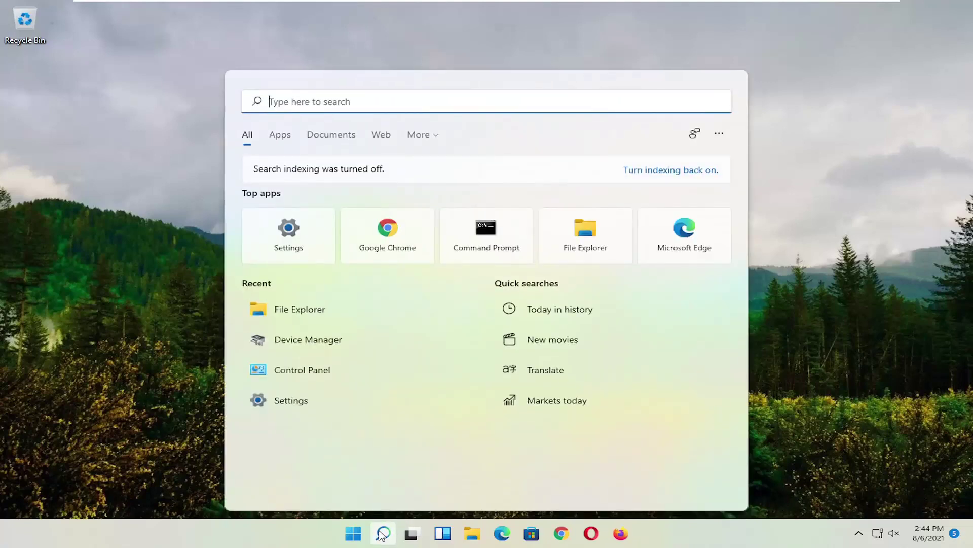
type("advanced ")
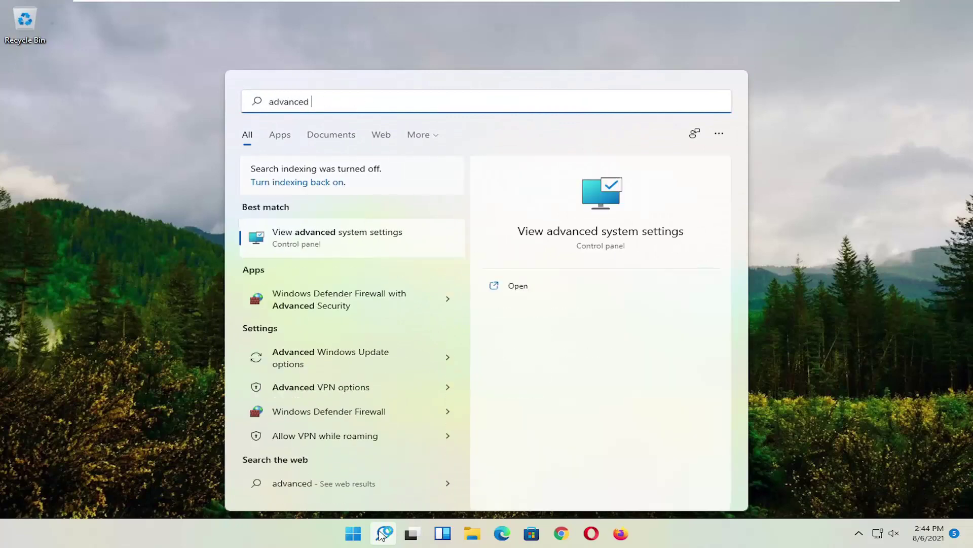
type("system settings")
key("Return")
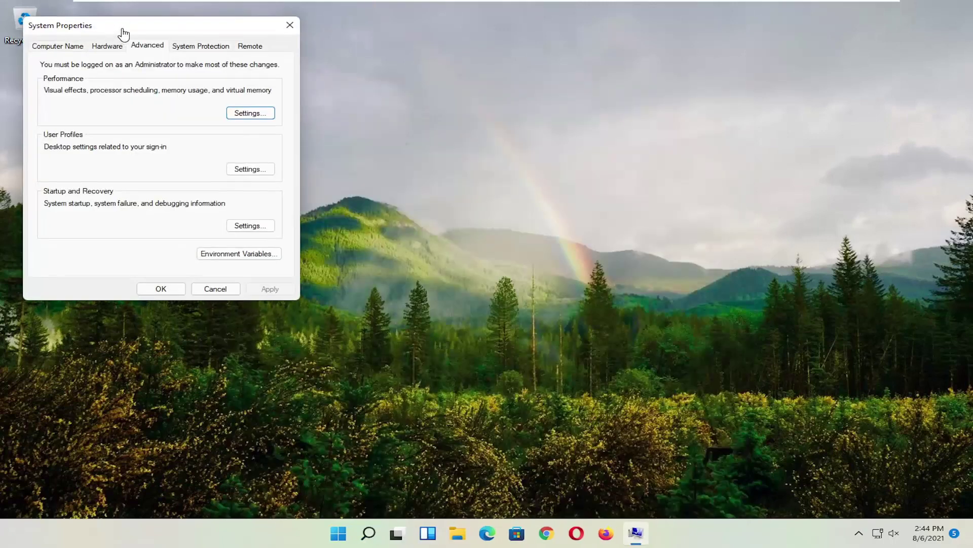
left_click_drag(124, 30, 389, 126)
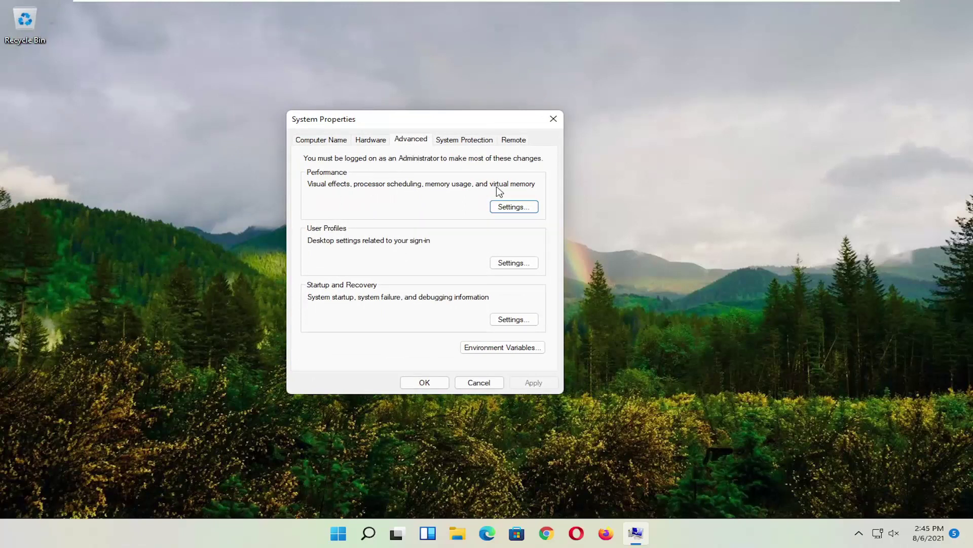
- In Performance Options, set DEP for all programs and services except those selected
left_click(513, 207)
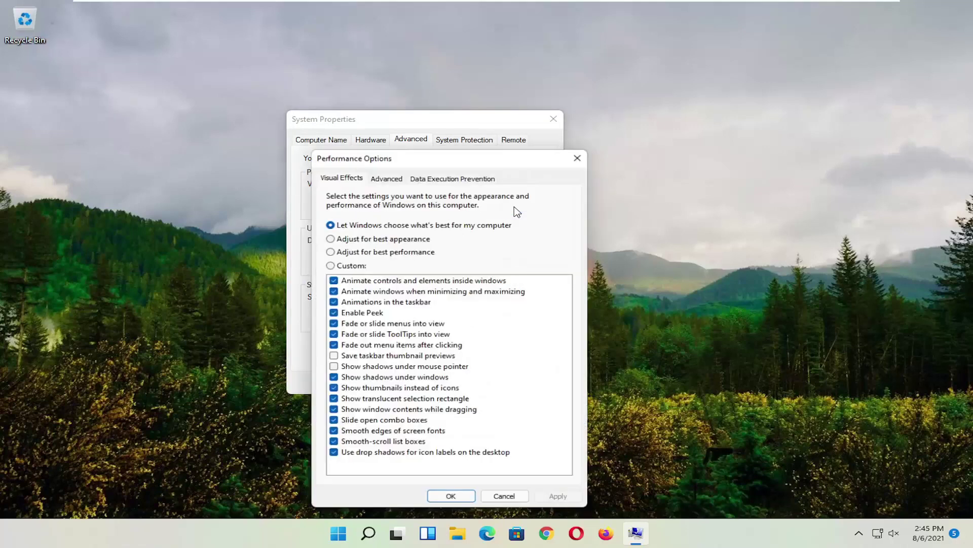
left_click_drag(431, 151, 407, 78)
left_click(449, 104)
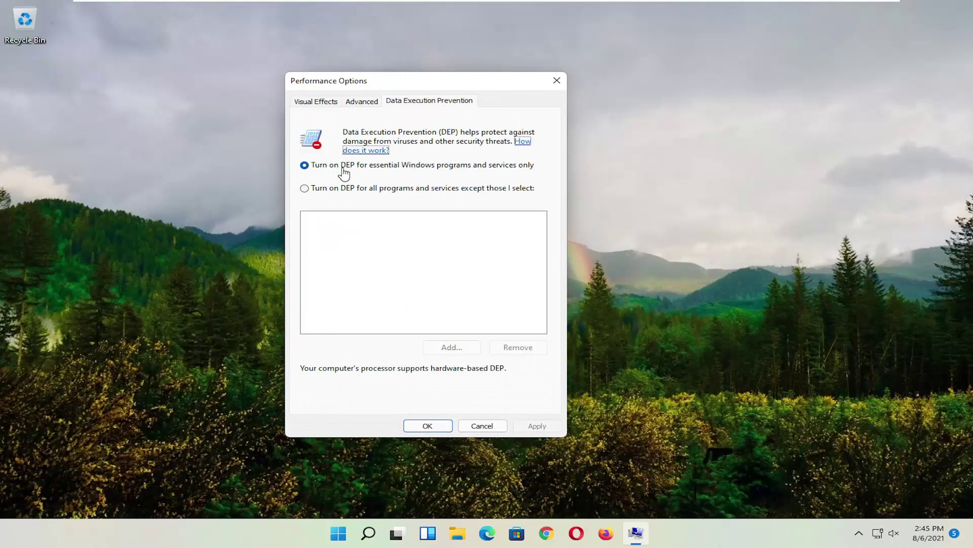
left_click(318, 190)
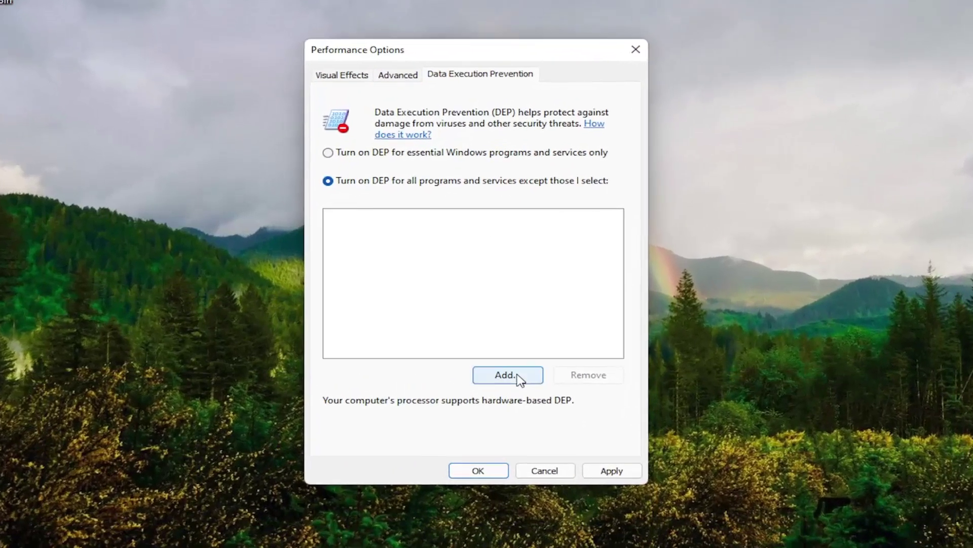
- Add C:\Program Files\iPod\bin\iPodService as a DEP exception; Windows rejects it as 64-bit
left_click(519, 379)
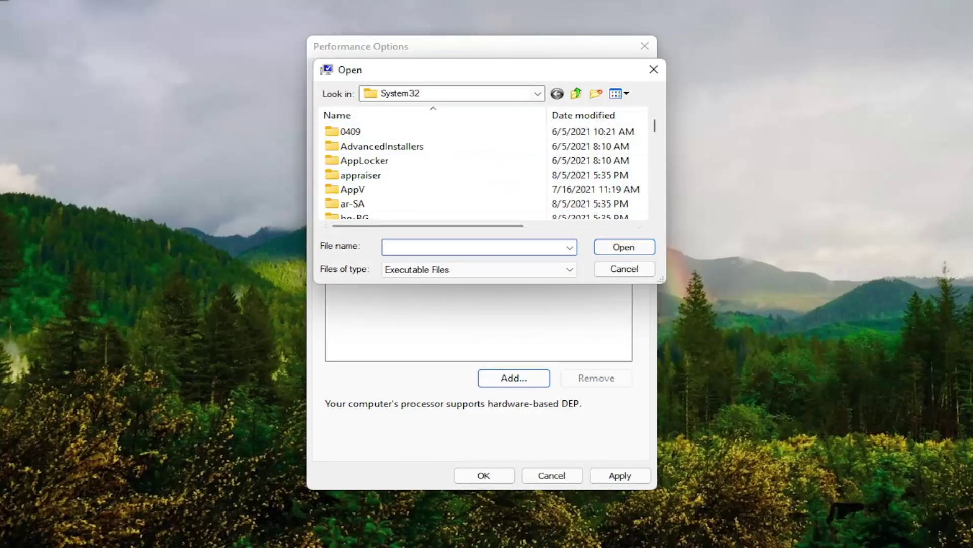
left_click(536, 94)
left_click(418, 130)
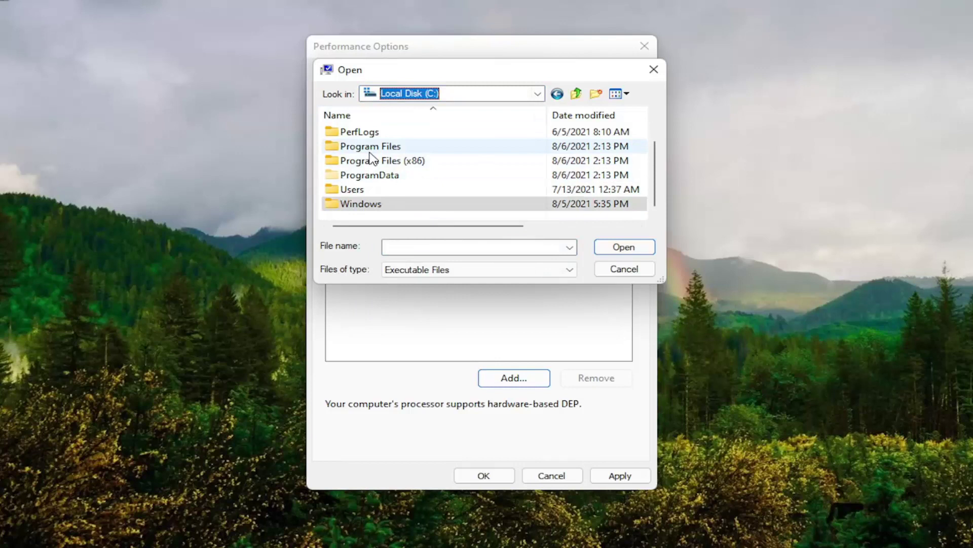
double_click(372, 150)
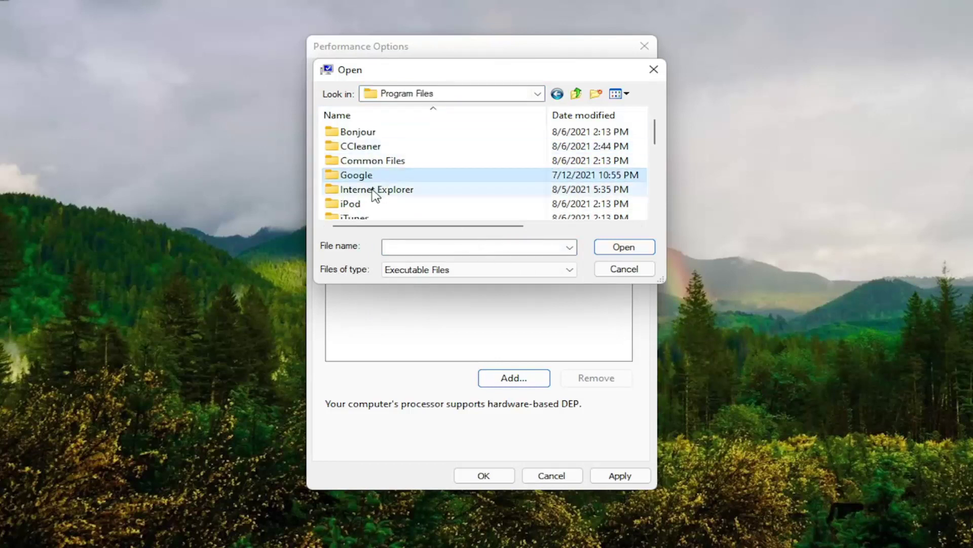
double_click(368, 206)
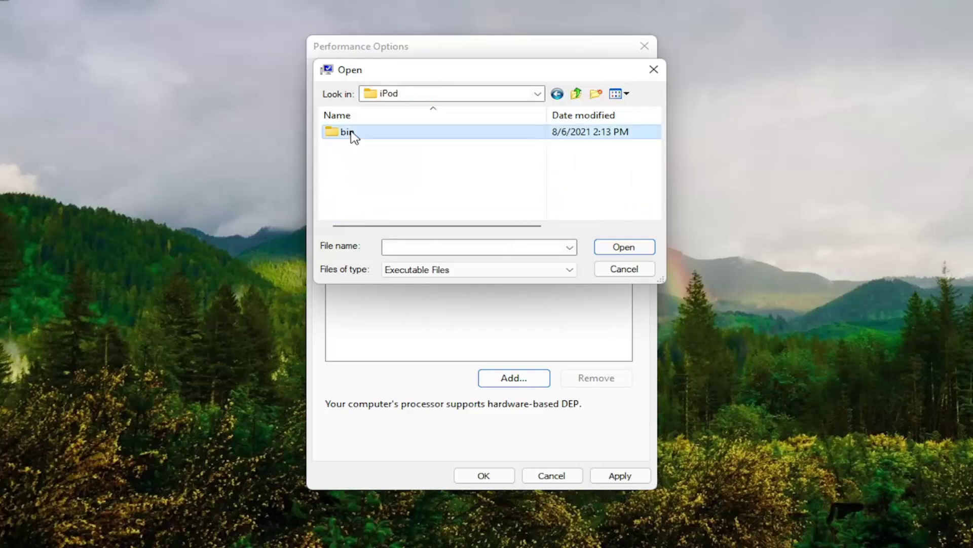
double_click(350, 133)
left_click(363, 134)
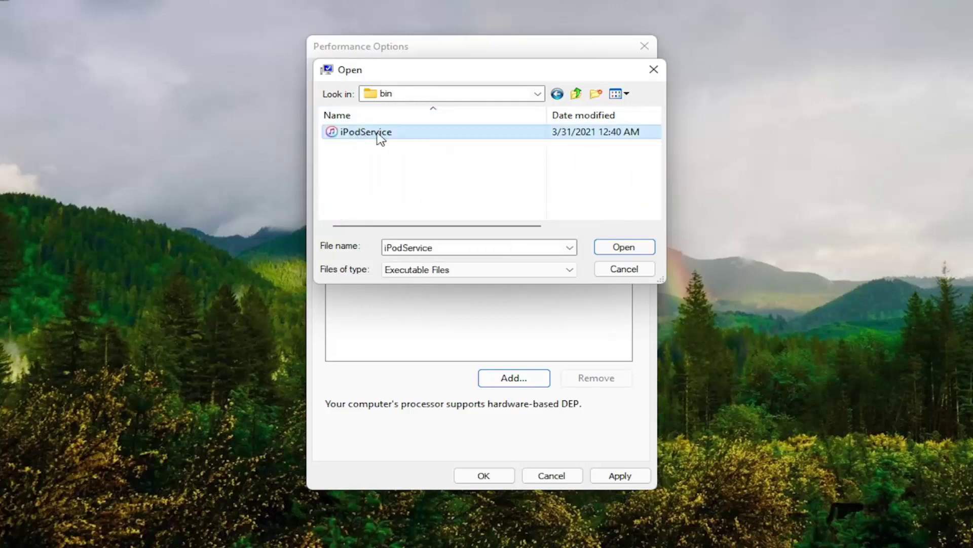
left_click(639, 251)
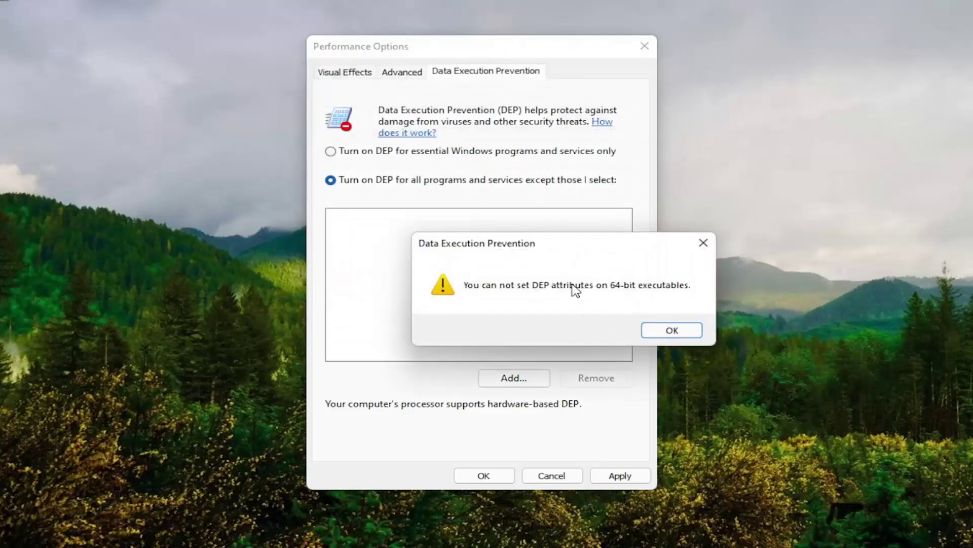
- Acknowledge the 64-bit DEP error and close Performance Options and System Properties
left_click(668, 332)
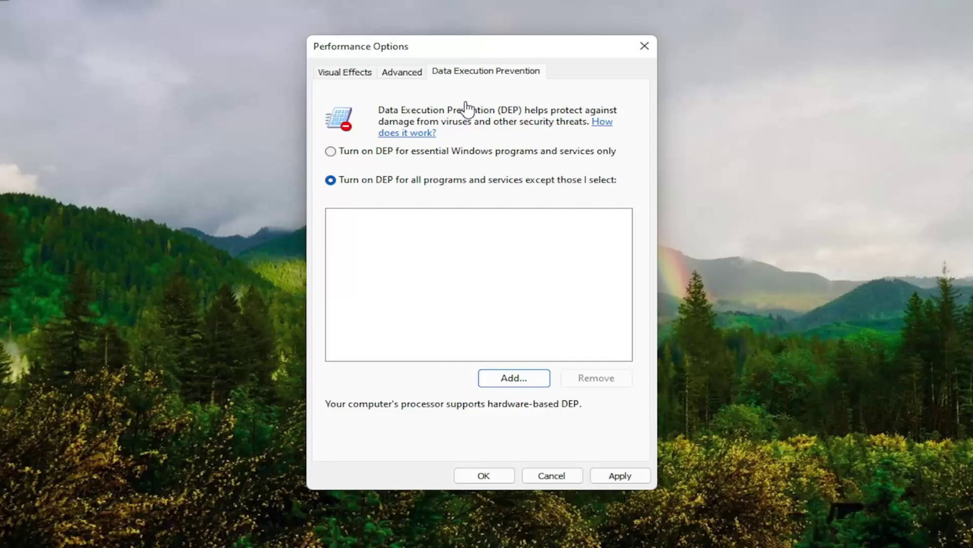
left_click(644, 47)
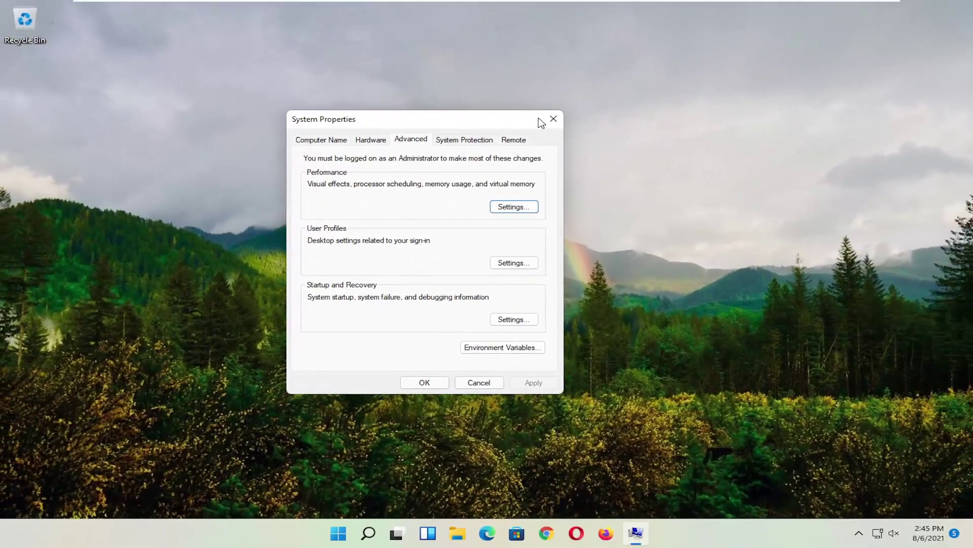
left_click(573, 112)
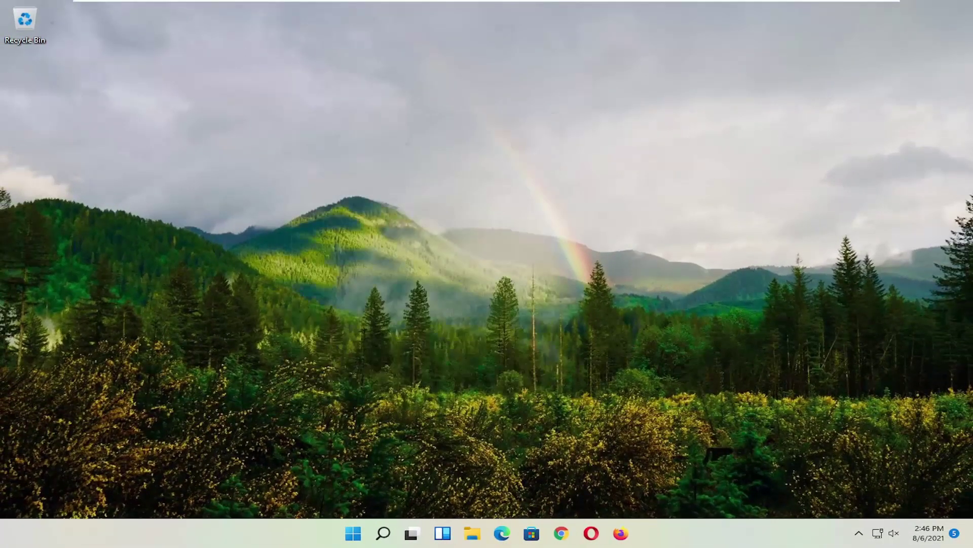